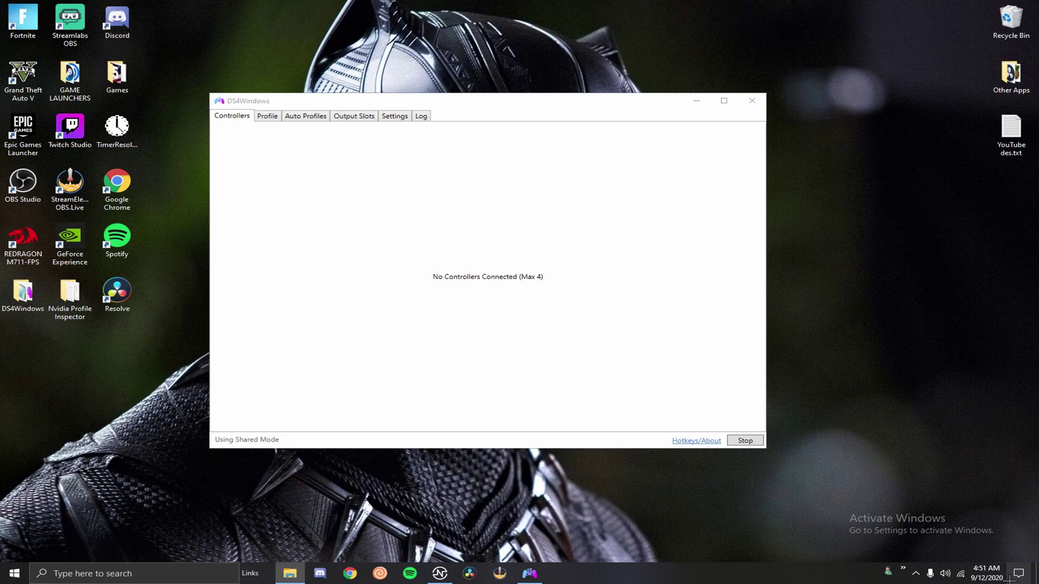
Go to the Windows Bluetooth settings page from the quick actions Bluetooth tile
left_click(1007, 579)
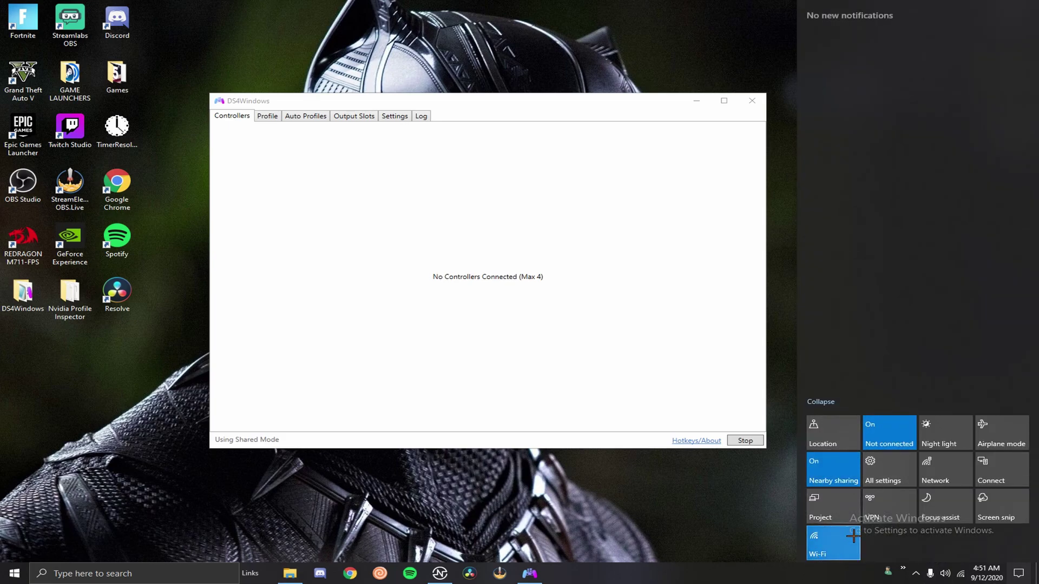
right_click(886, 426)
right_click(887, 433)
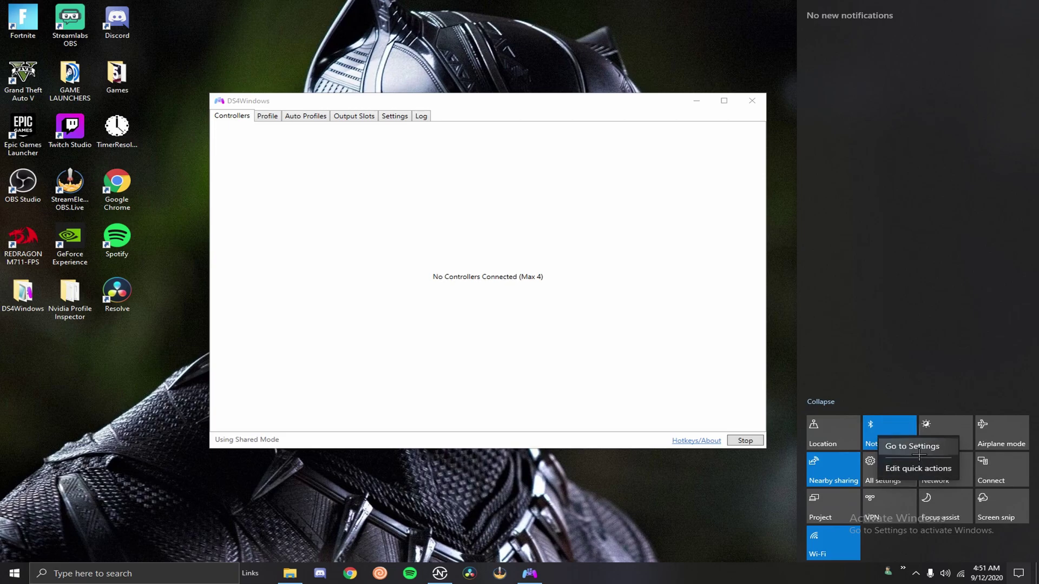
left_click(915, 445)
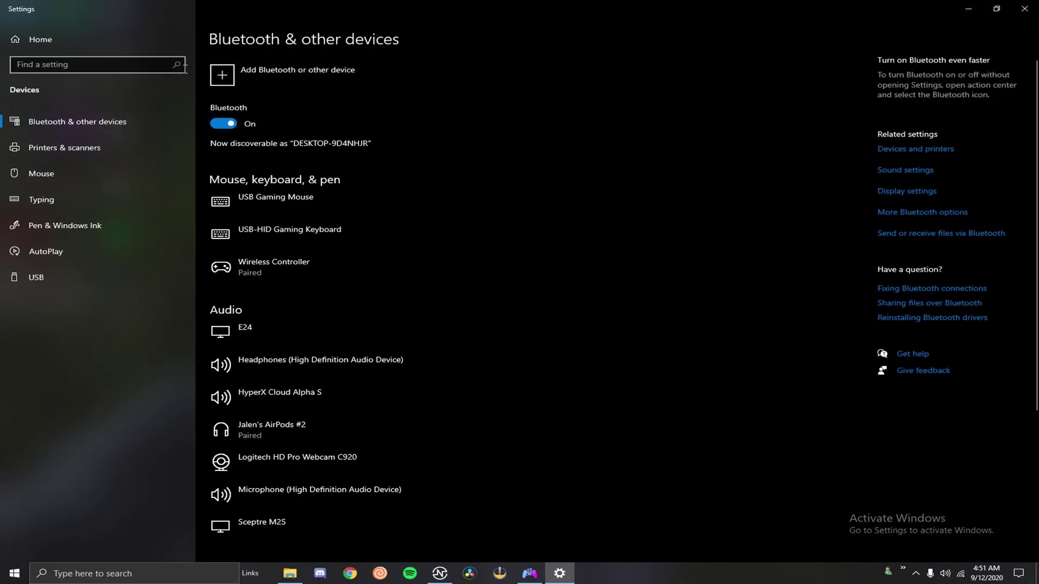
Cancel adding a device, confirm the Wireless Controller is connected, and close Settings
left_click(227, 76)
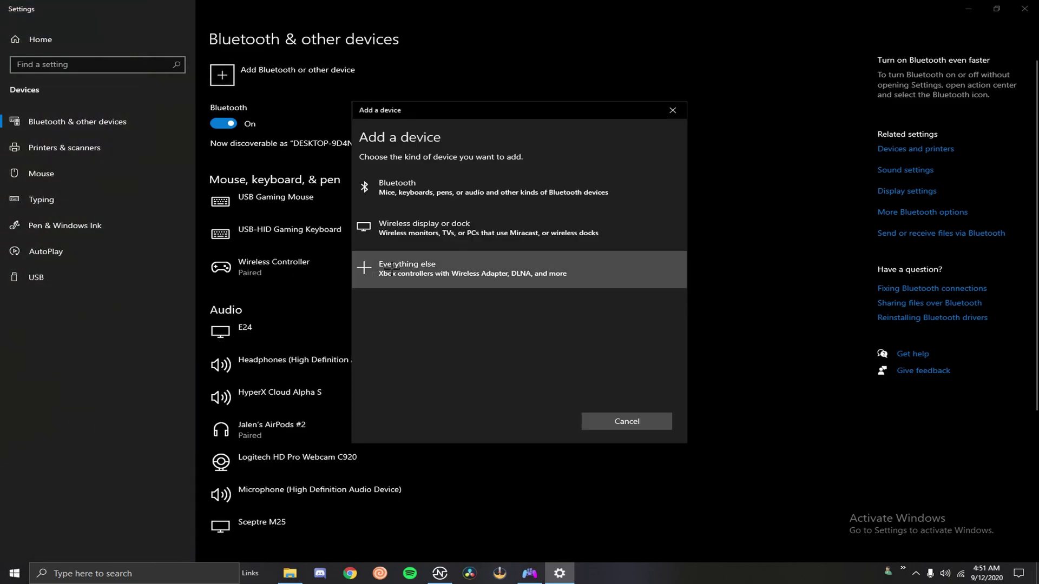
left_click(653, 419)
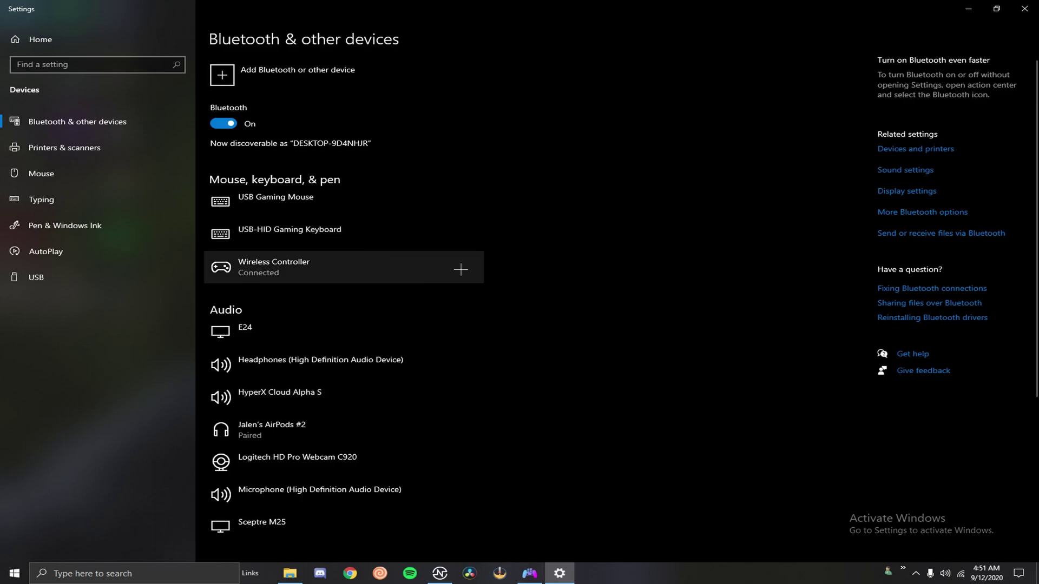
left_click(1017, 10)
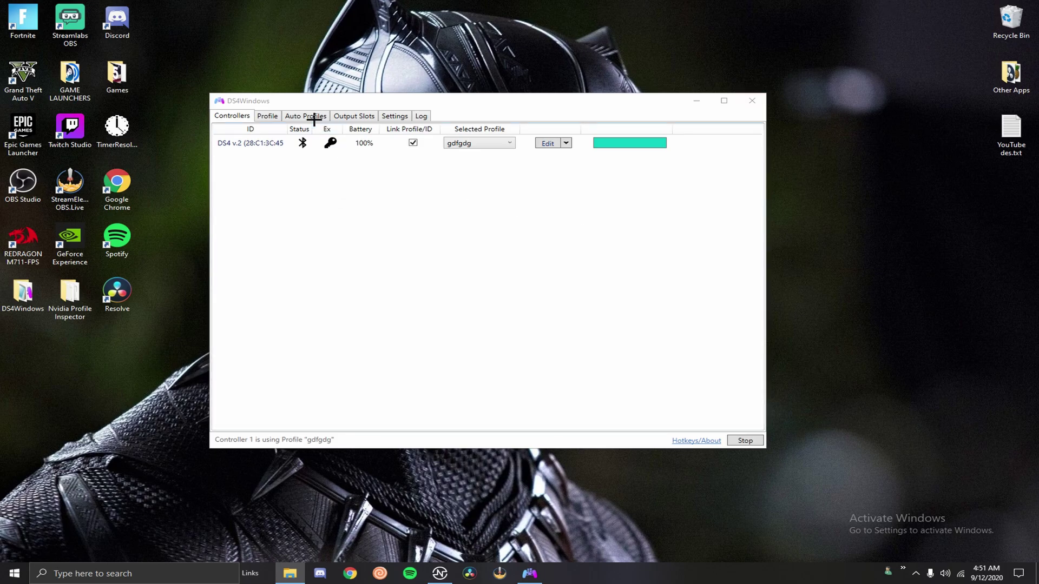
Create and save a new DS4Windows profile named 'video 1'
left_click(267, 115)
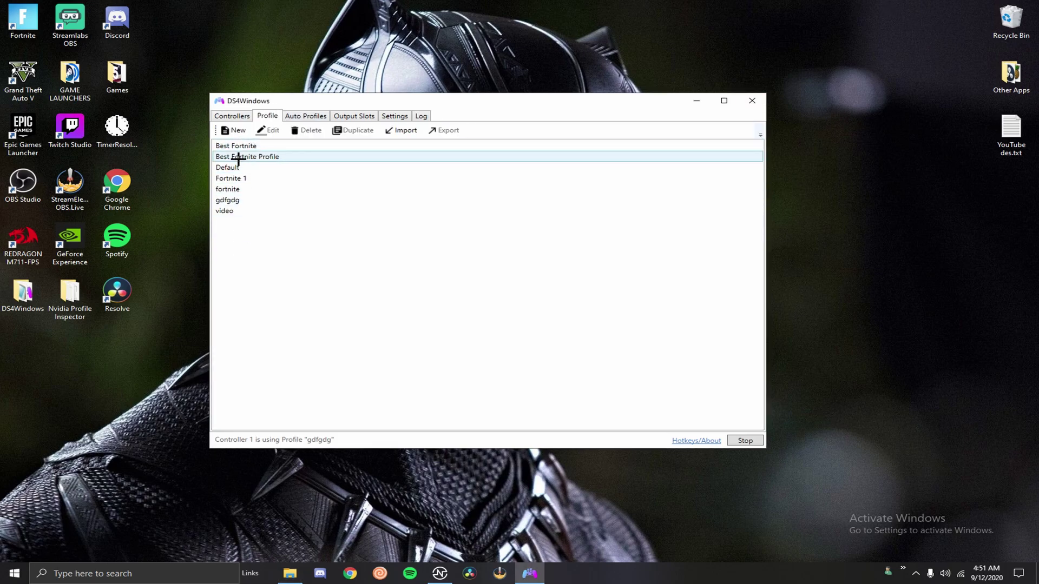
left_click(233, 130)
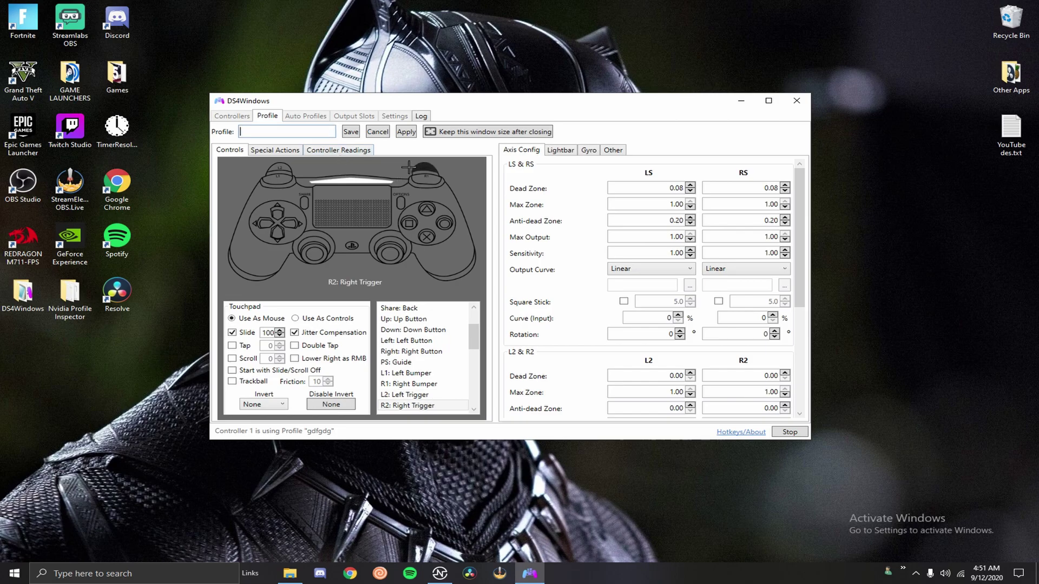
type("v")
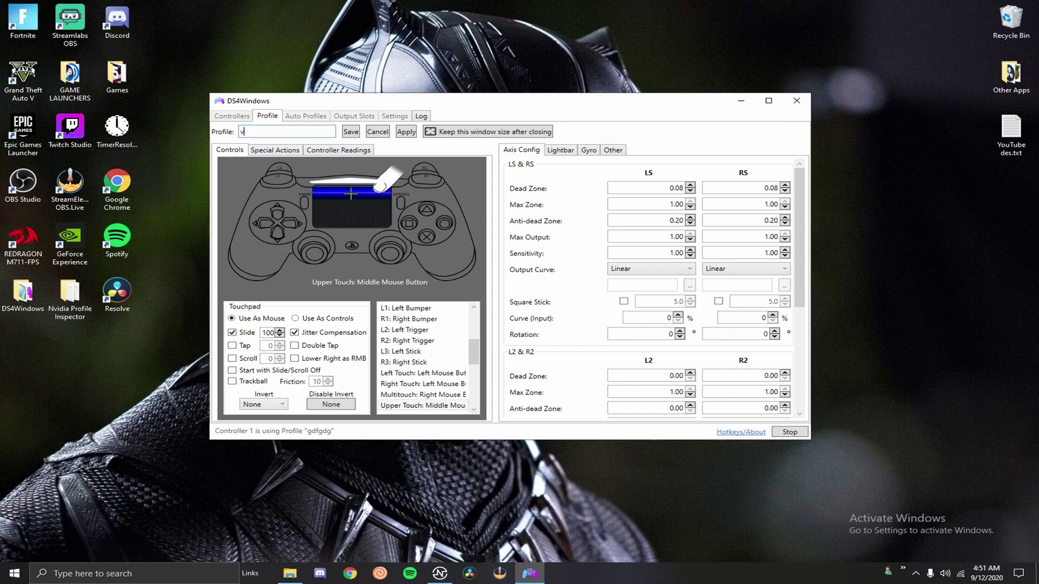
type("ideo 1")
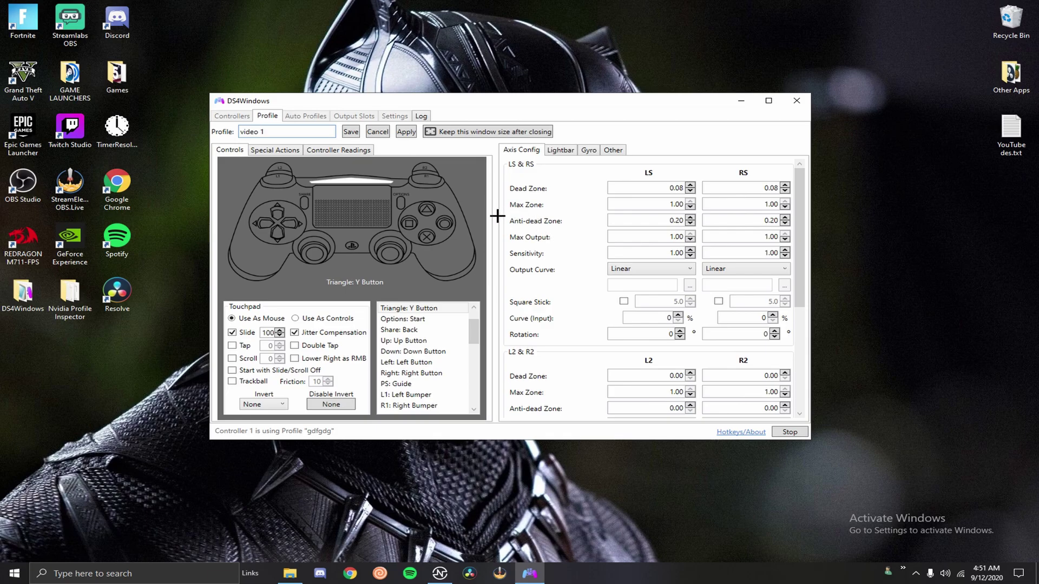
left_click(352, 131)
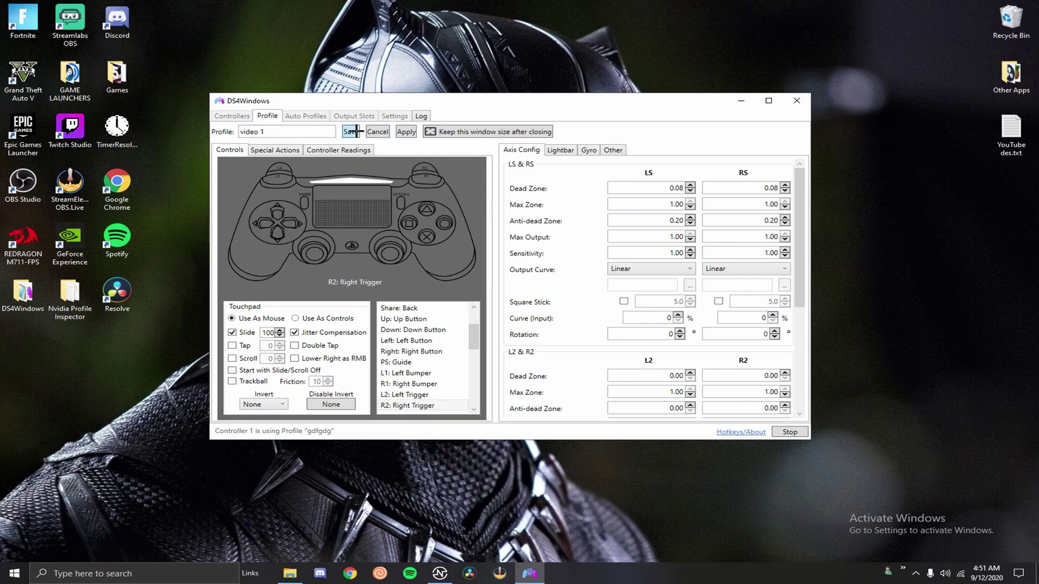
Assign the 'video 1' profile to controller 1 and open it in the editor
left_click(505, 144)
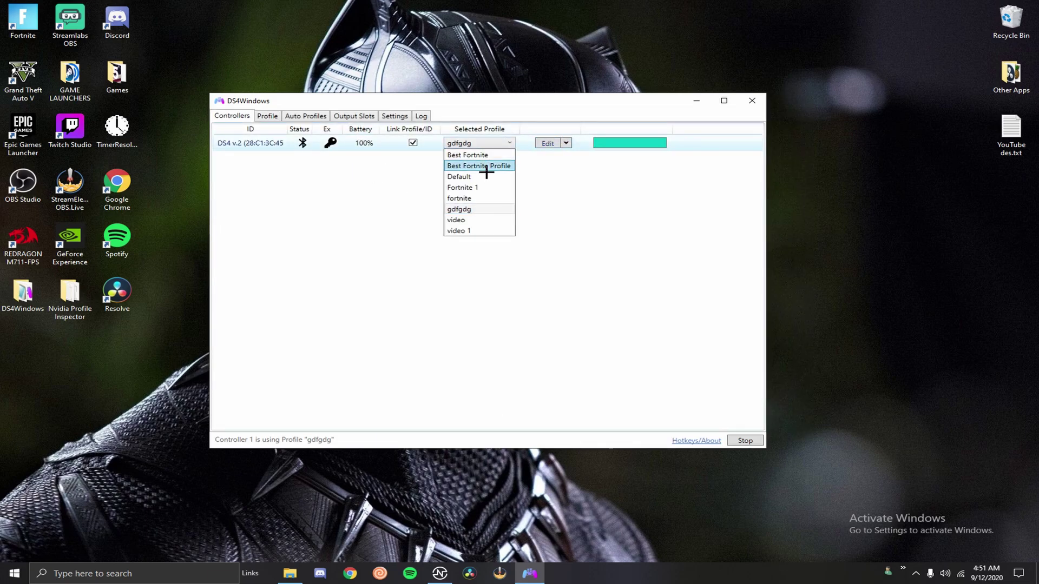
left_click(475, 230)
left_click(537, 143)
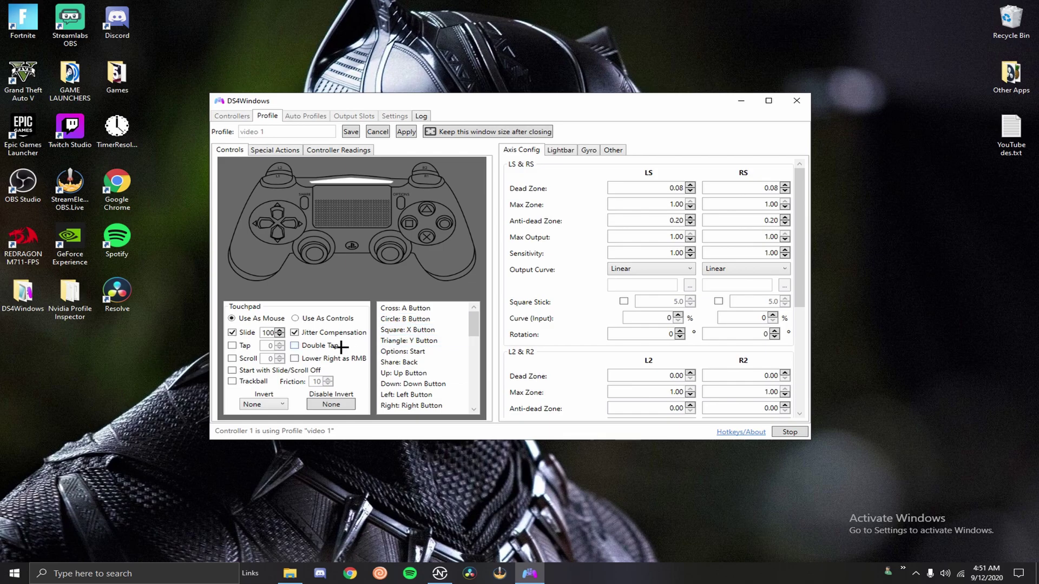
Set the touchpad to Use As Controls and bring up the Swipe Up action picker
left_click(307, 321)
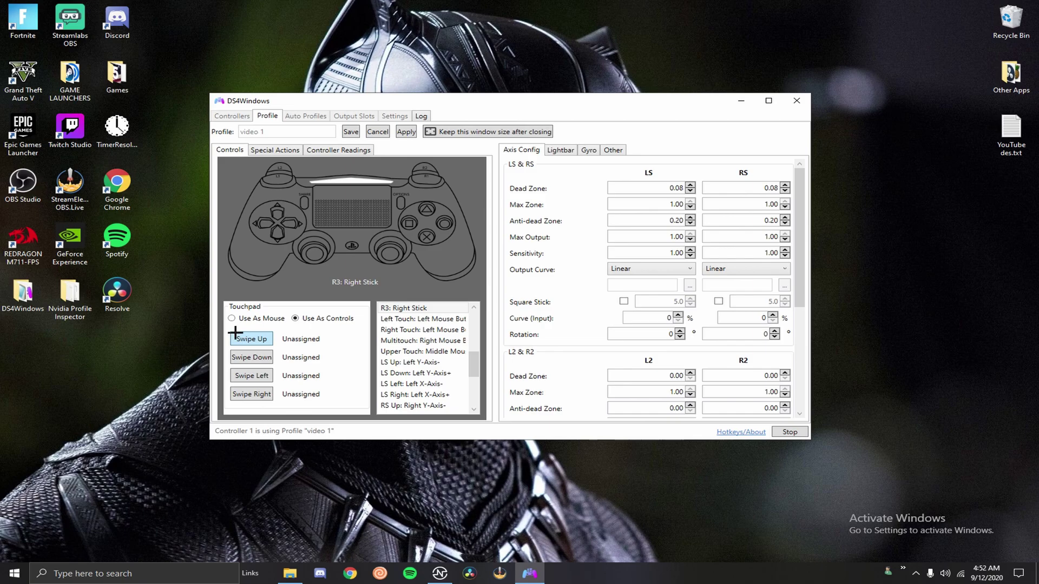
left_click(251, 338)
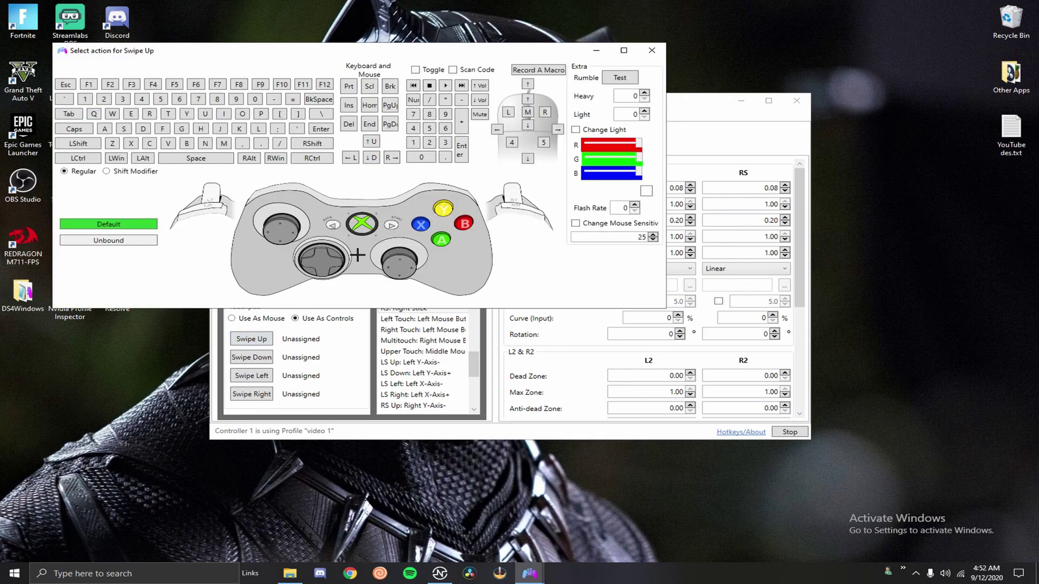
Close the Swipe Up action picker, leaving all swipes Unassigned
left_click(647, 50)
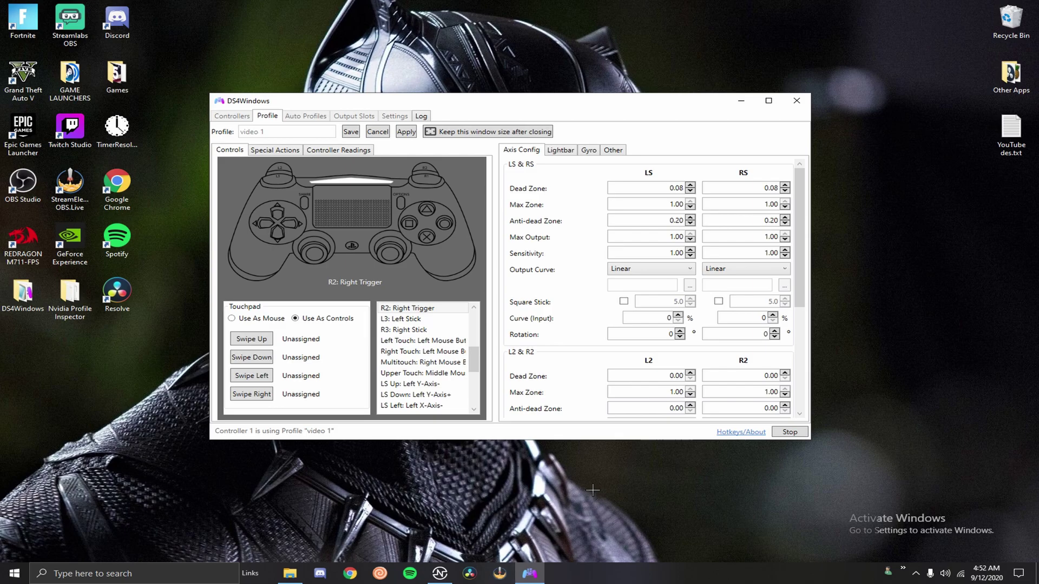
scroll(478, 354, "up", 1)
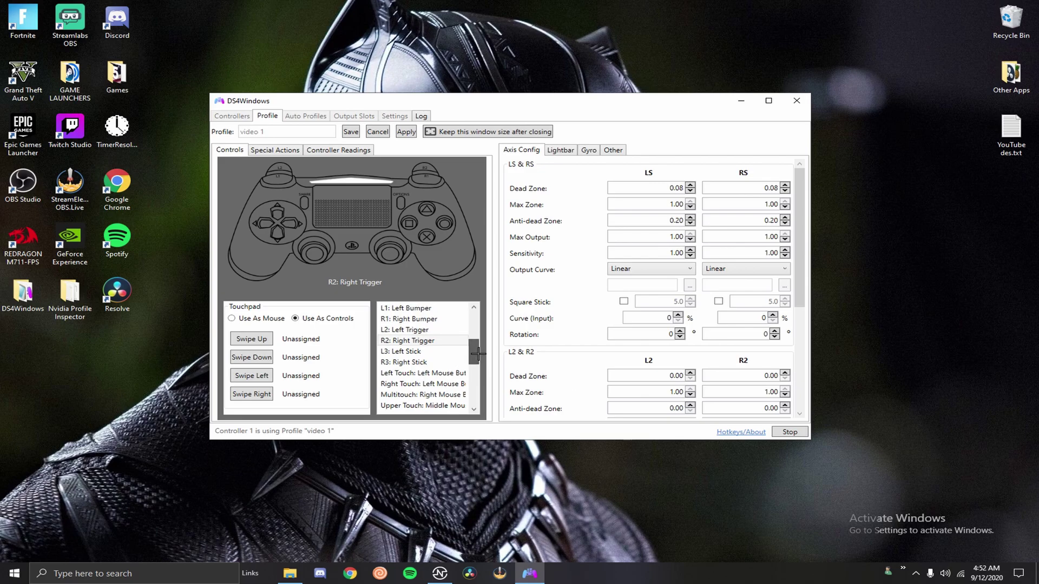
scroll(478, 354, "down", 1)
left_click(419, 381)
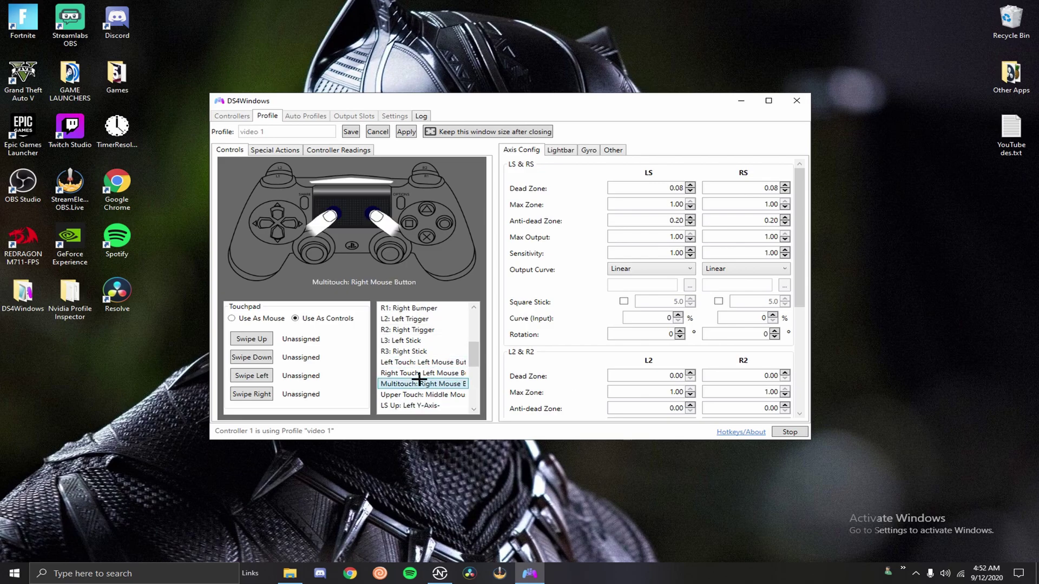
left_click(414, 373)
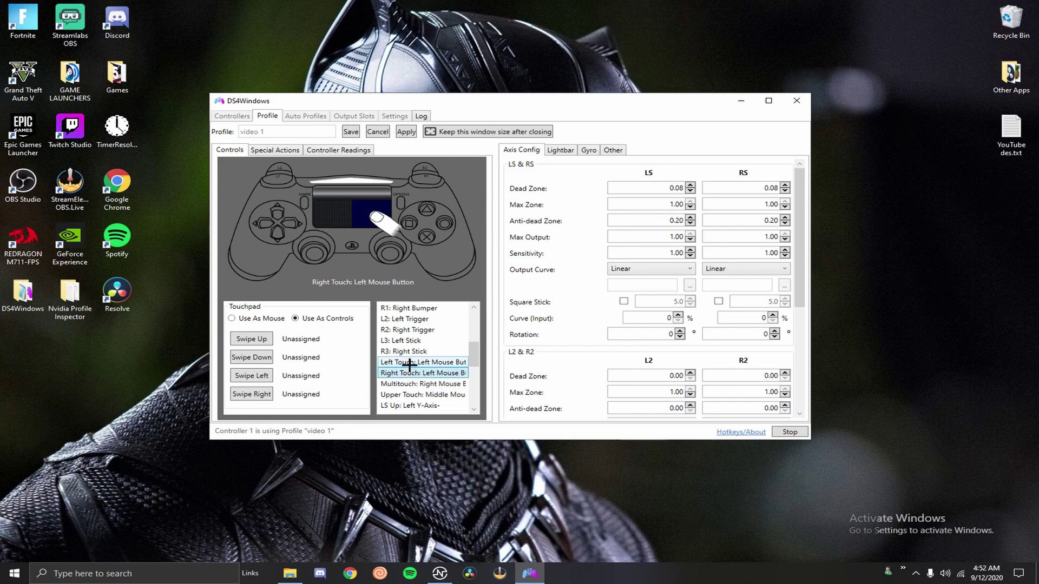
left_click(409, 362)
left_click(412, 394)
key("Up")
key("Up")
key("Up")
key("Up")
key("Up")
key("Up")
key("Up")
key("Up")
key("Up")
key("Up")
key("Up")
key("Up")
key("Up")
key("Up")
key("Up")
key("Up")
key("Up")
key("Up")
key("Up")
key("Up")
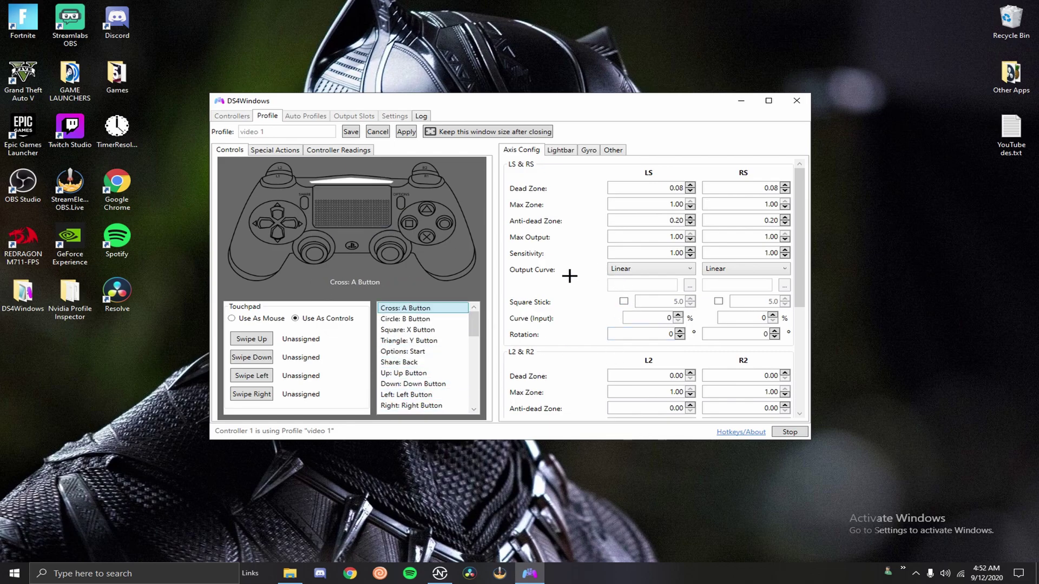
left_click(609, 267)
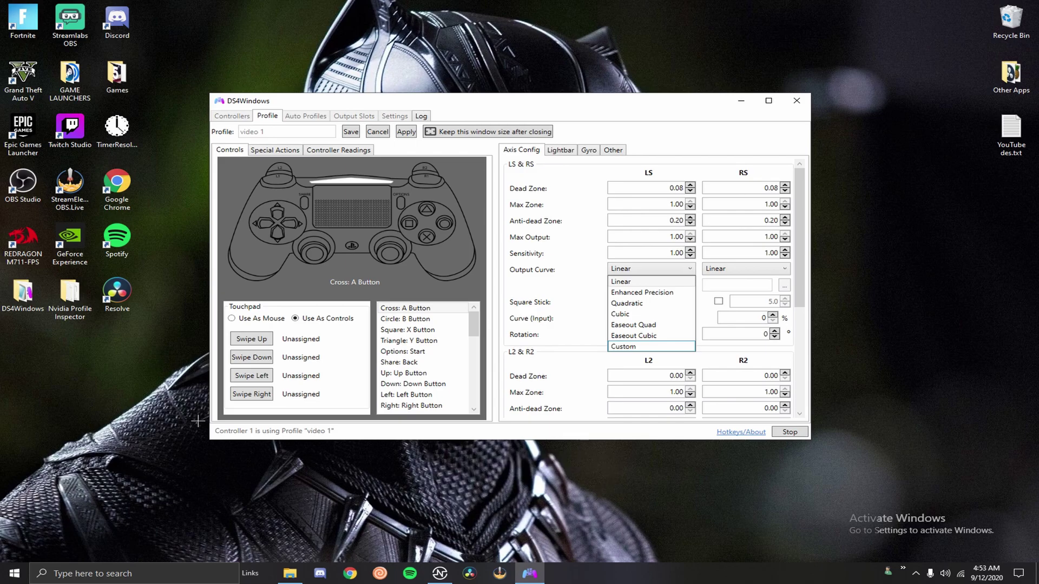
left_click(271, 147)
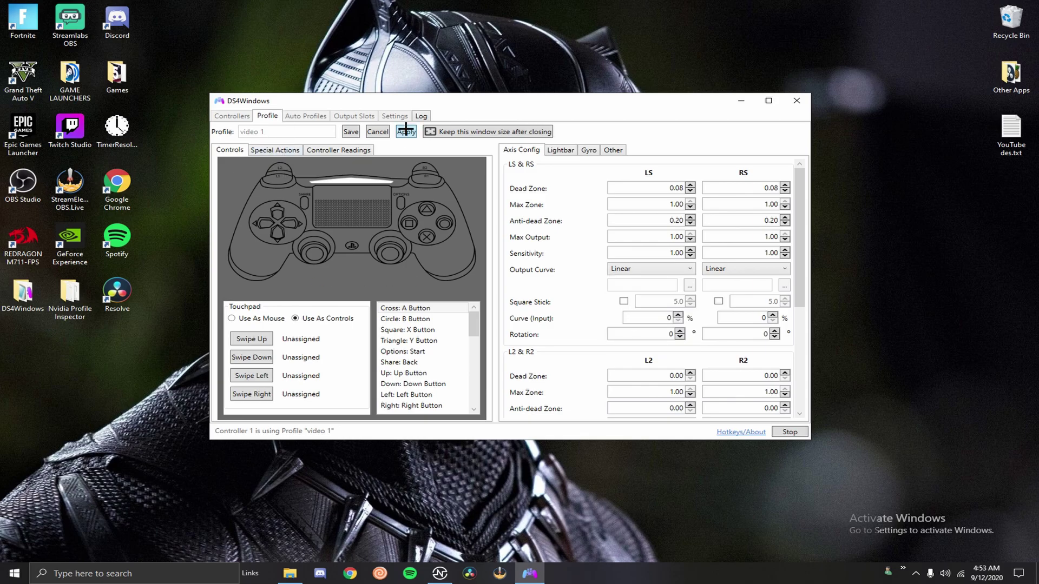
Show the Controller Readings page with live stick, trigger and gyro values
left_click(274, 150)
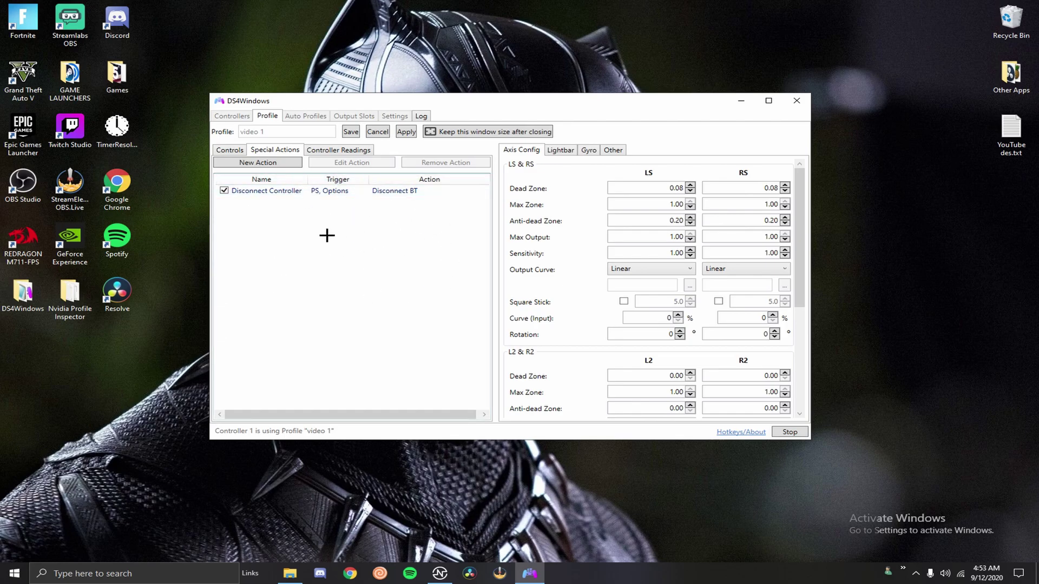
left_click(332, 150)
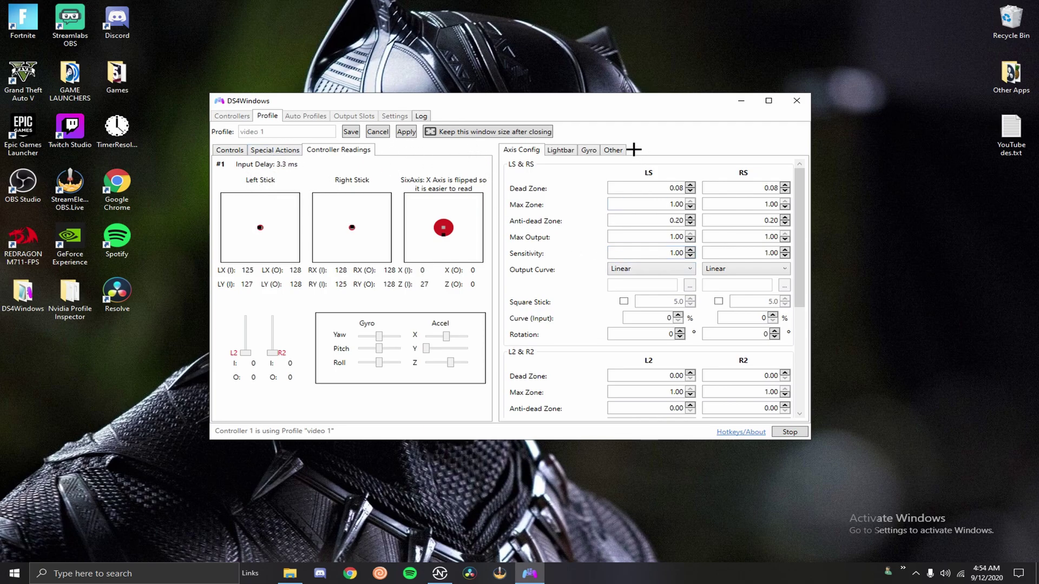
On the Other tab, set BT Poll Rate to Max (1 ms)
left_click(616, 152)
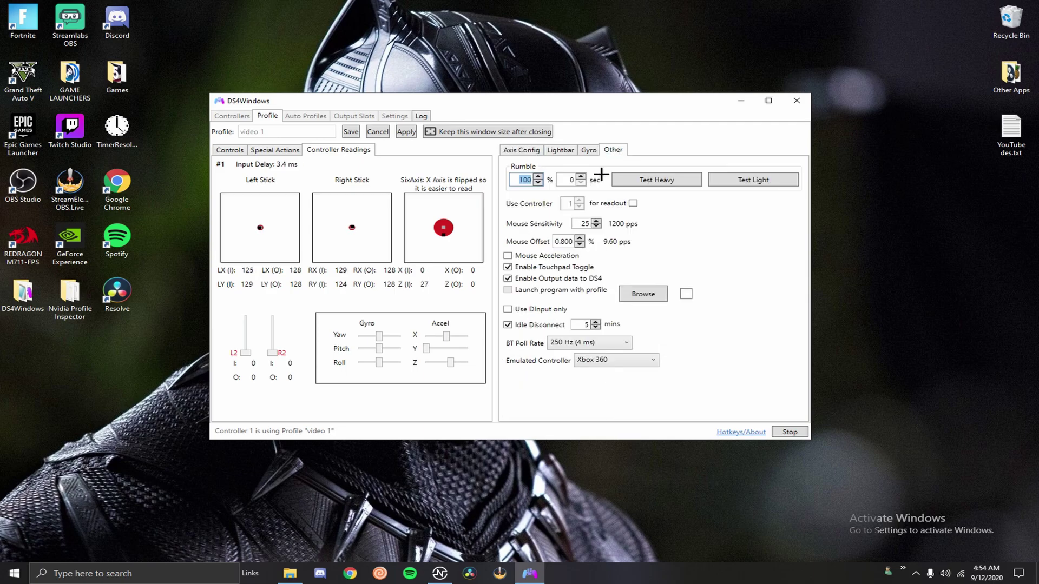
left_click(552, 343)
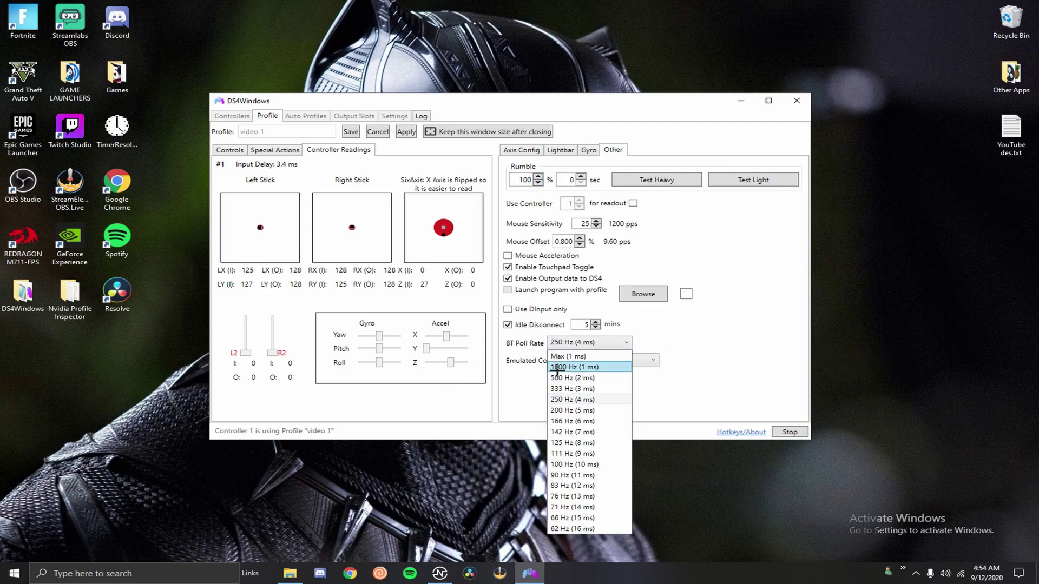
left_click(560, 356)
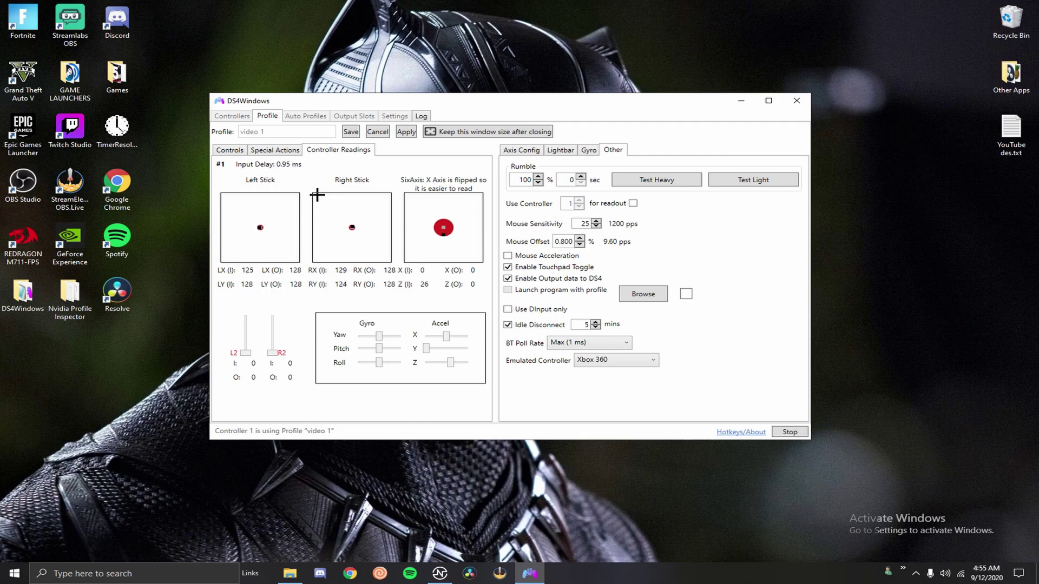
left_click(286, 151)
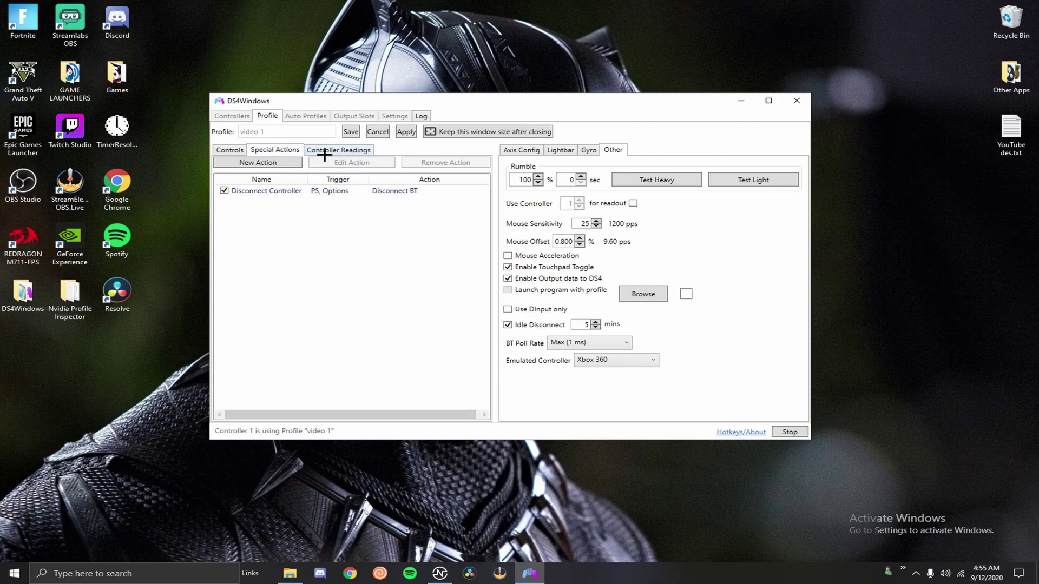
left_click(325, 154)
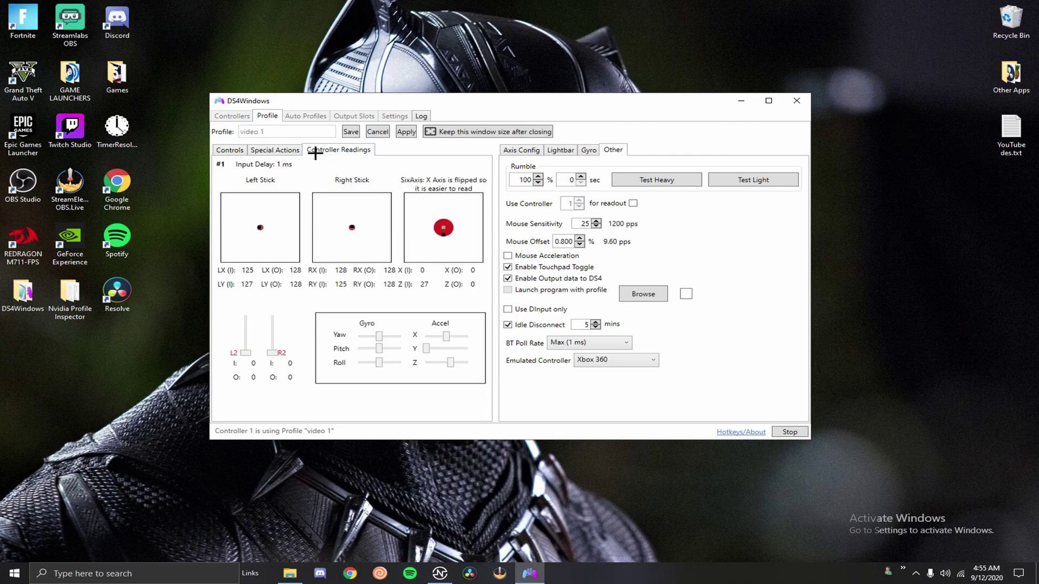